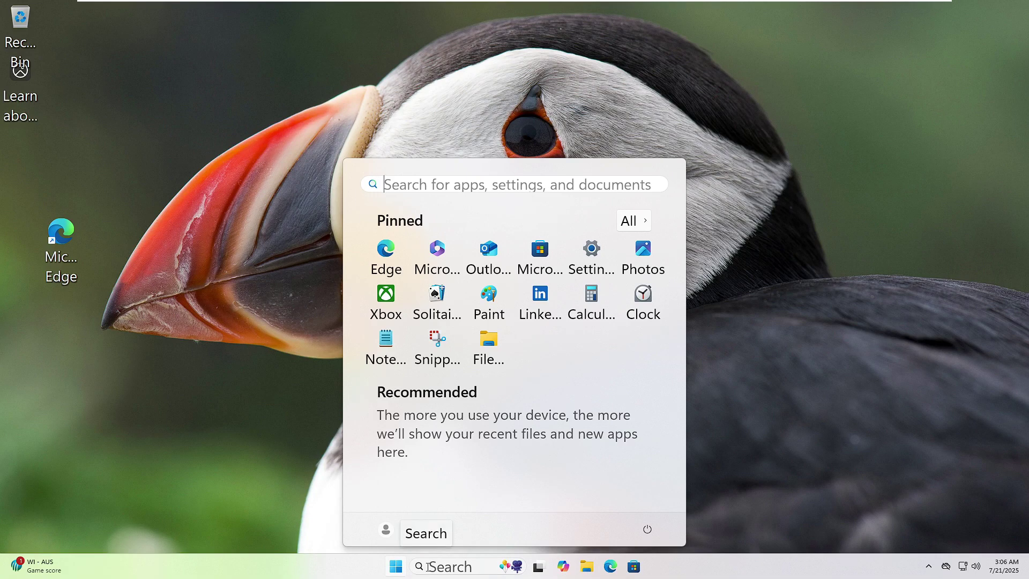
Open Device Manager and expand Sound, video and game controllers to show High Definition Audio Device
{"action": "type", "text": "device"}
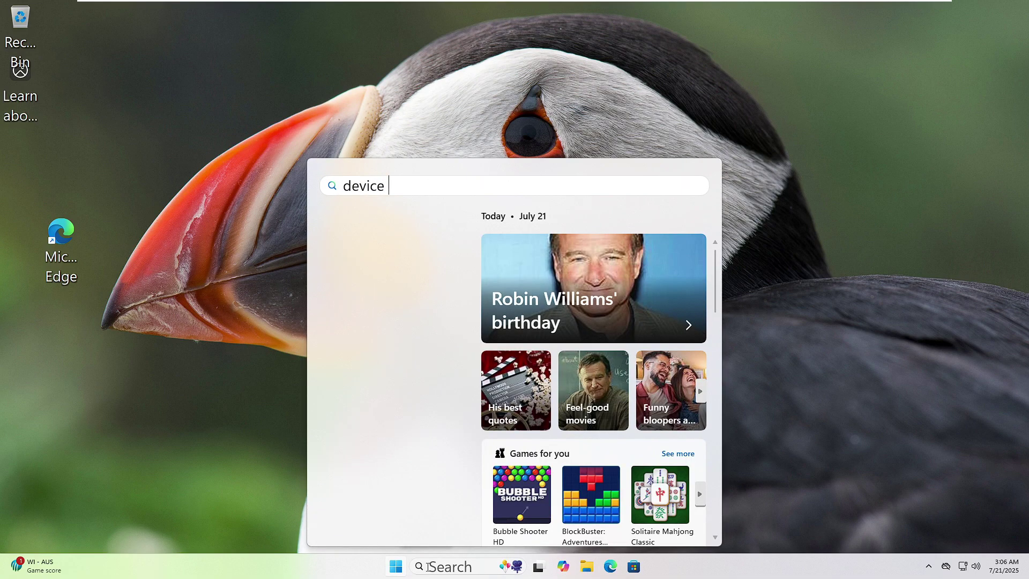
{"action": "type", "text": " manager"}
{"action": "key", "text": "Return"}
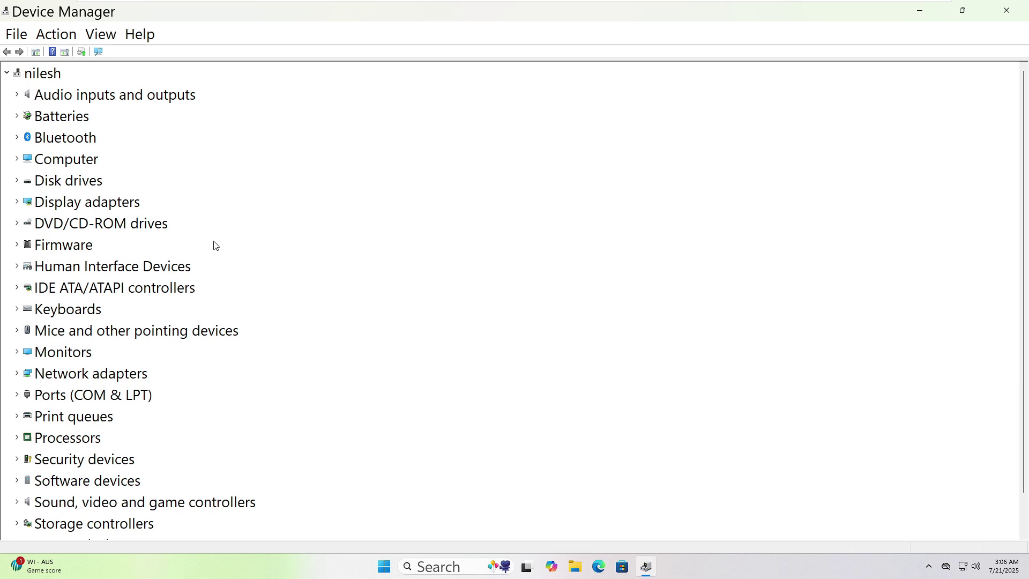
{"action": "scroll", "coordinate": [214, 245], "scroll_direction": "down", "scroll_amount": 1}
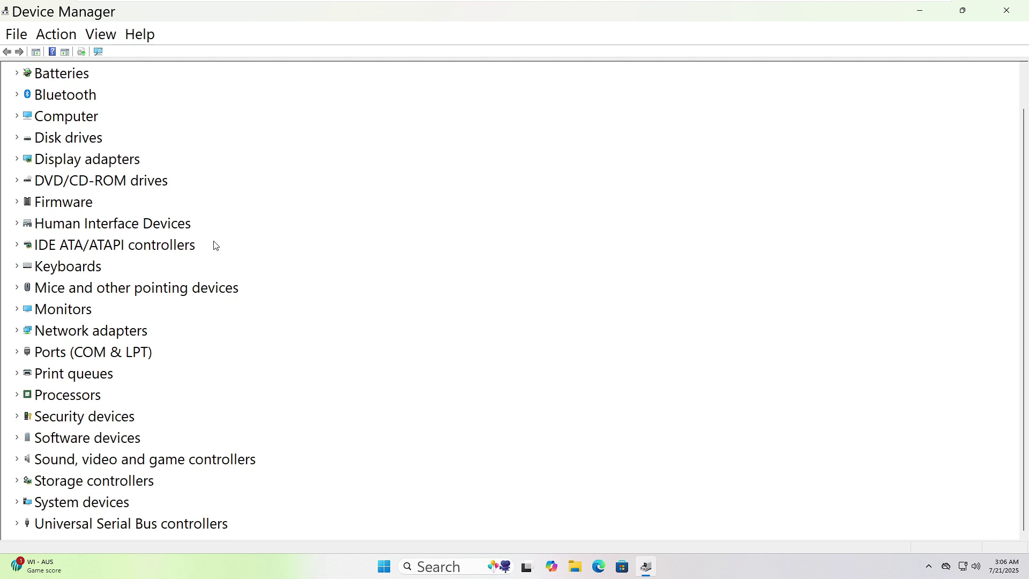
{"action": "left_click", "coordinate": [16, 459]}
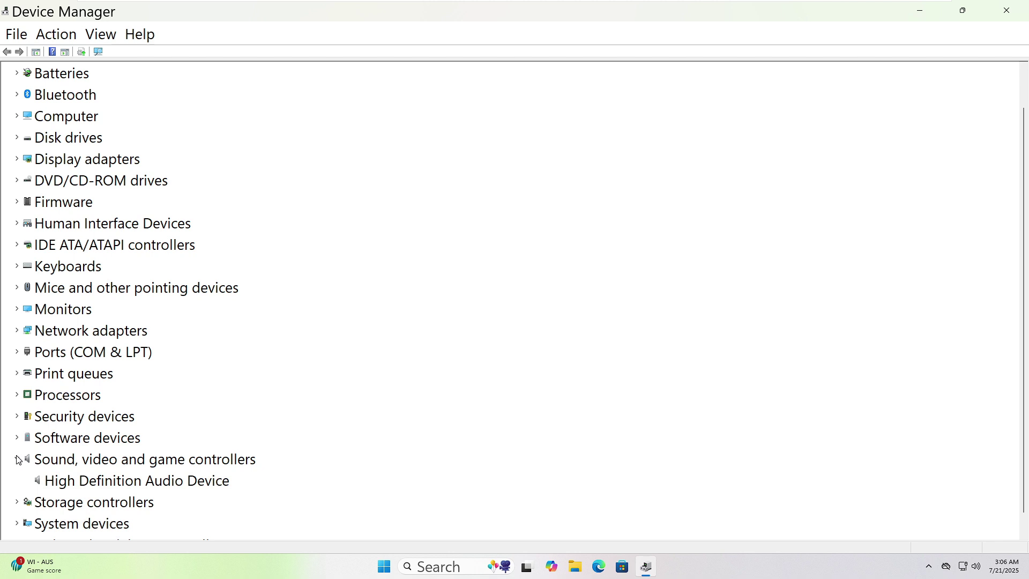
Search automatically for an updated driver for the VMware SVGA 3D display adapter
{"action": "right_click", "coordinate": [132, 161]}
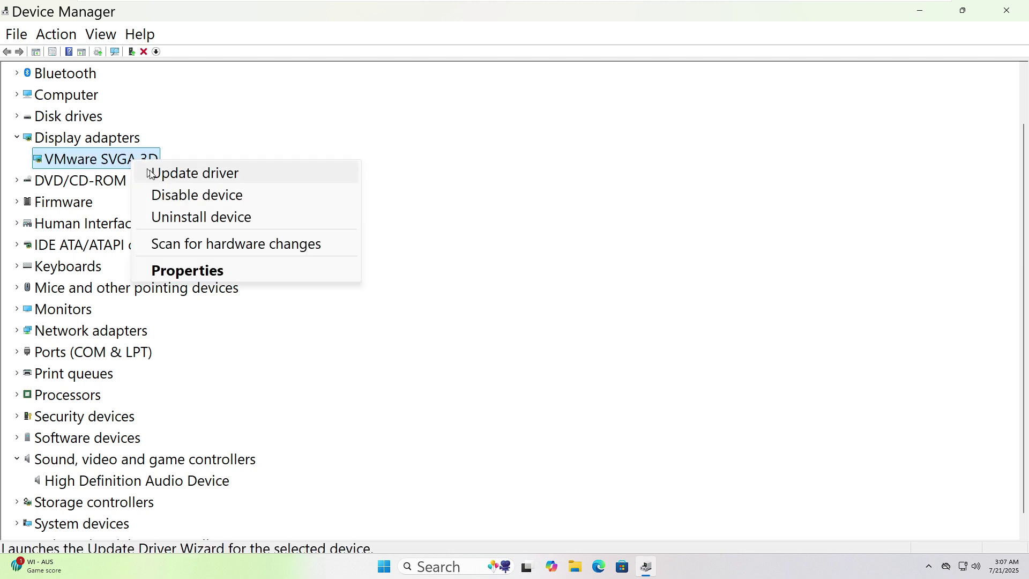
{"action": "left_click", "coordinate": [150, 171]}
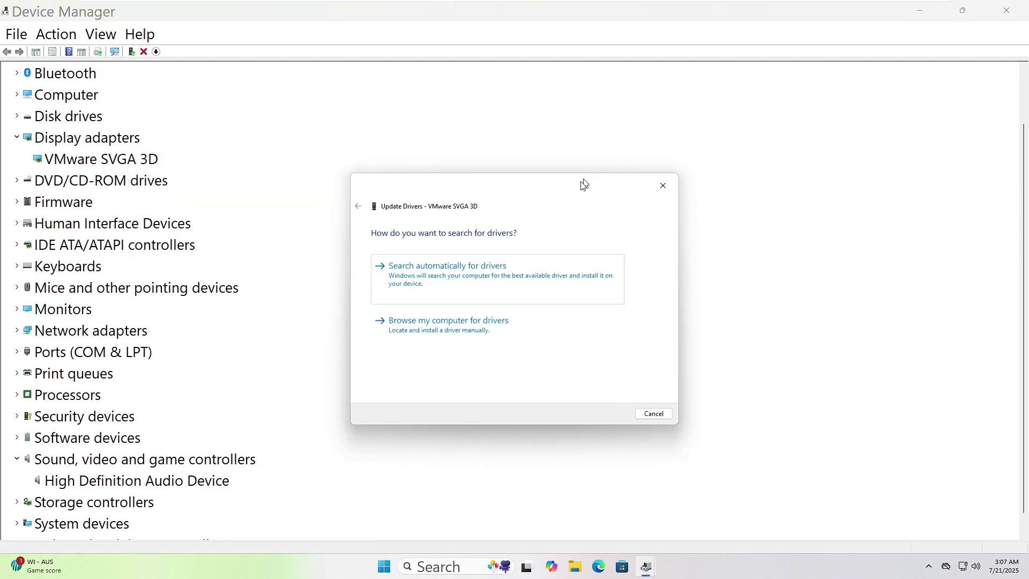
{"action": "left_click", "coordinate": [494, 269]}
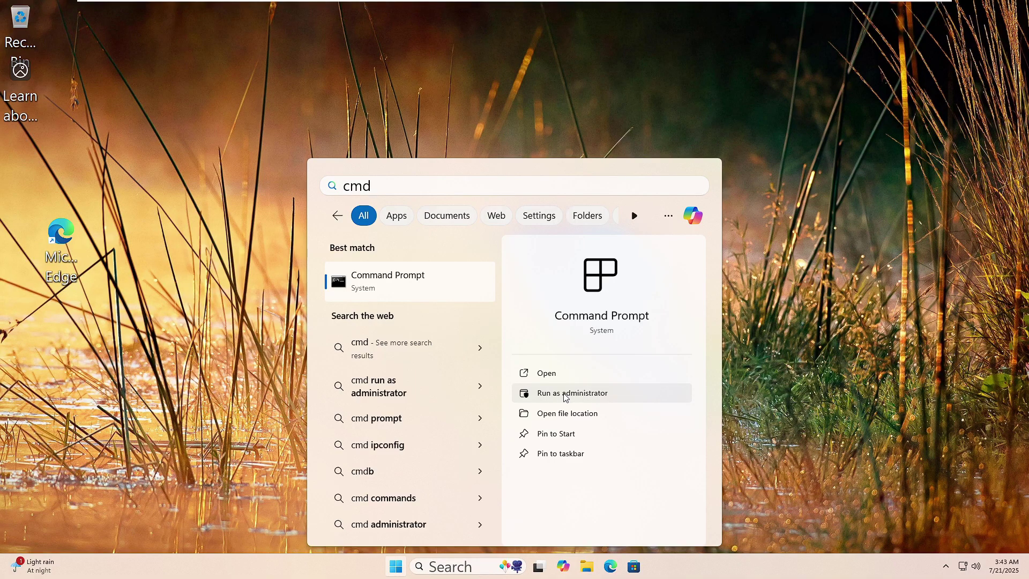
Run 'dism /online /cleanup-image /restorehealth' in an administrator Command Prompt
{"action": "left_click", "coordinate": [564, 395]}
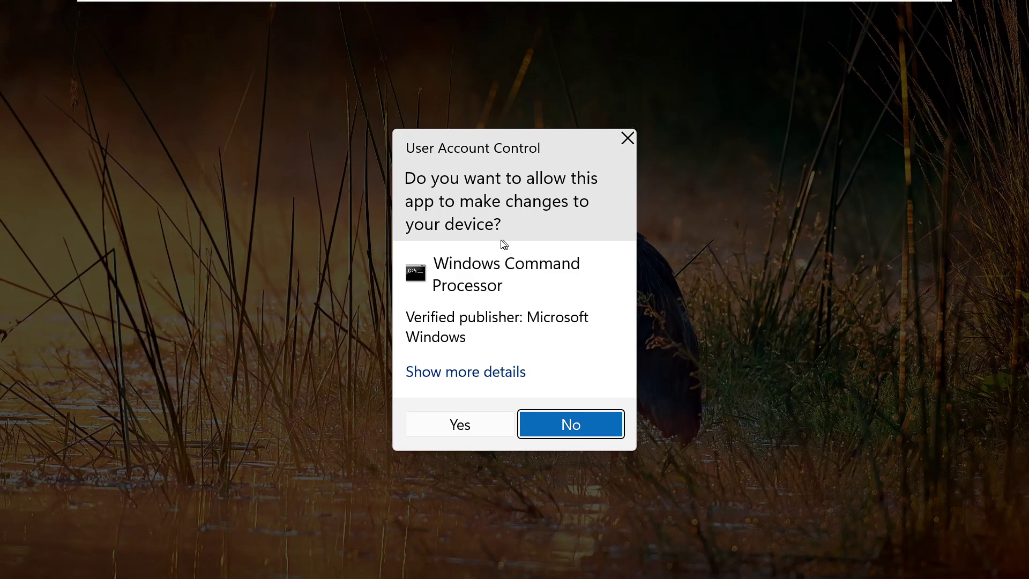
{"action": "left_click", "coordinate": [443, 425]}
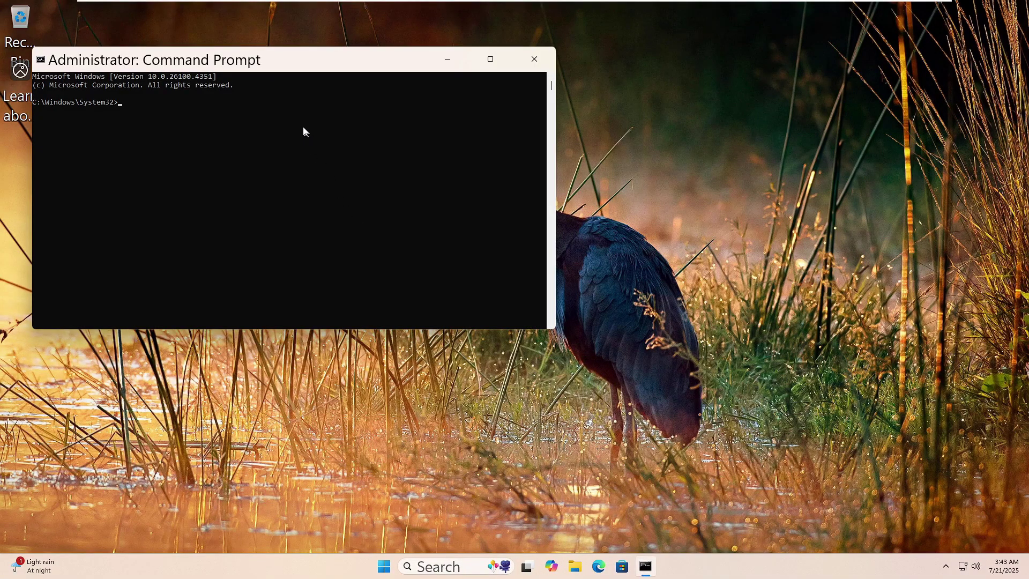
{"action": "left_click", "coordinate": [261, 110]}
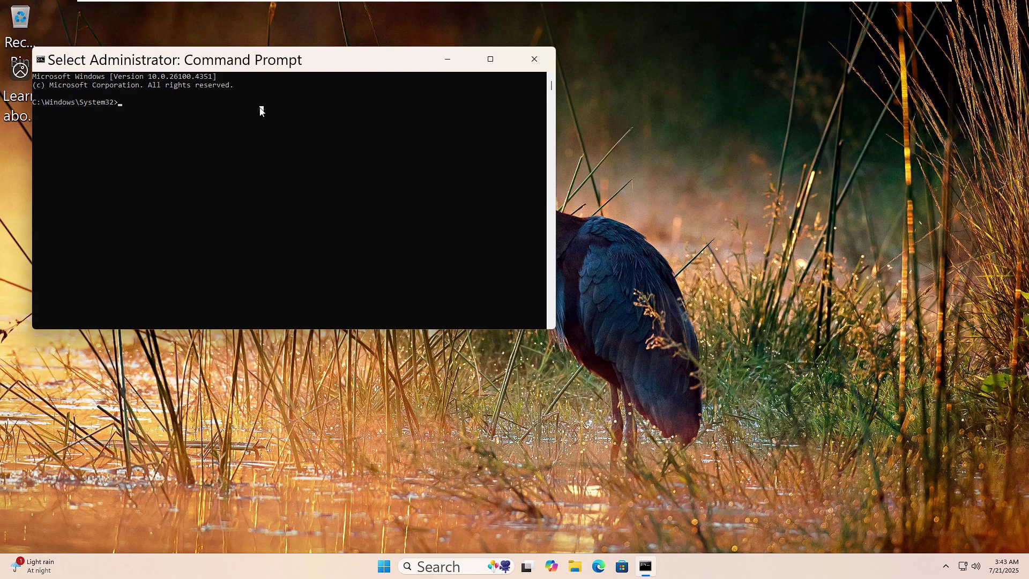
{"action": "type", "text": "dism"}
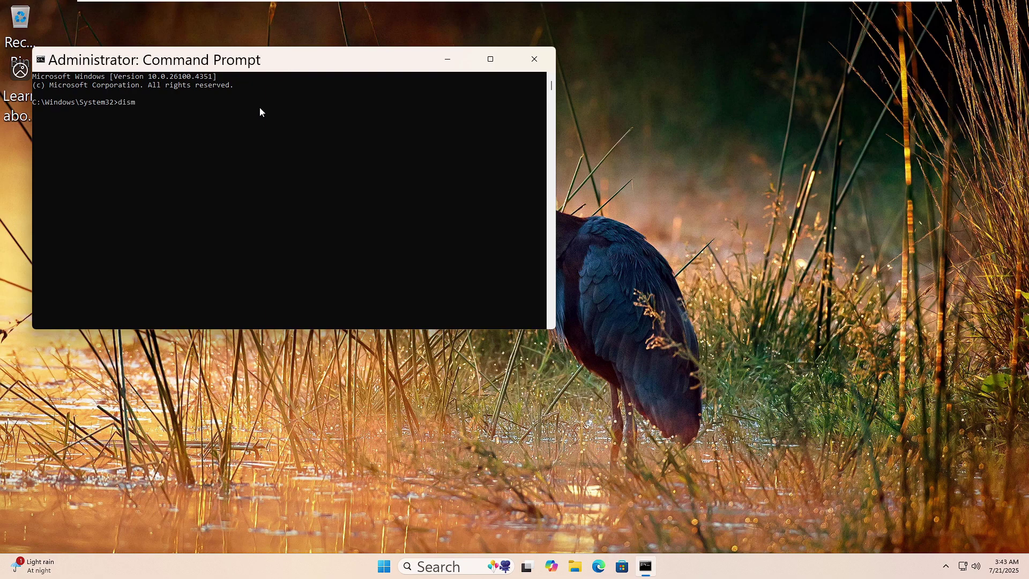
{"action": "type", "text": " /online /cleanup-ima"}
{"action": "type", "text": "ge /restorehea"}
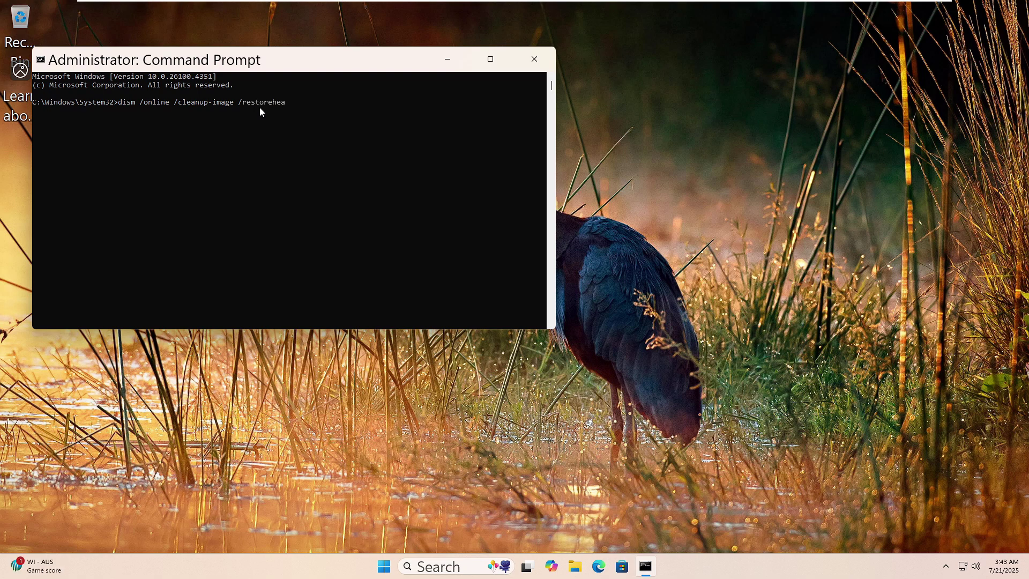
{"action": "type", "text": "lth"}
{"action": "key", "text": "Return"}
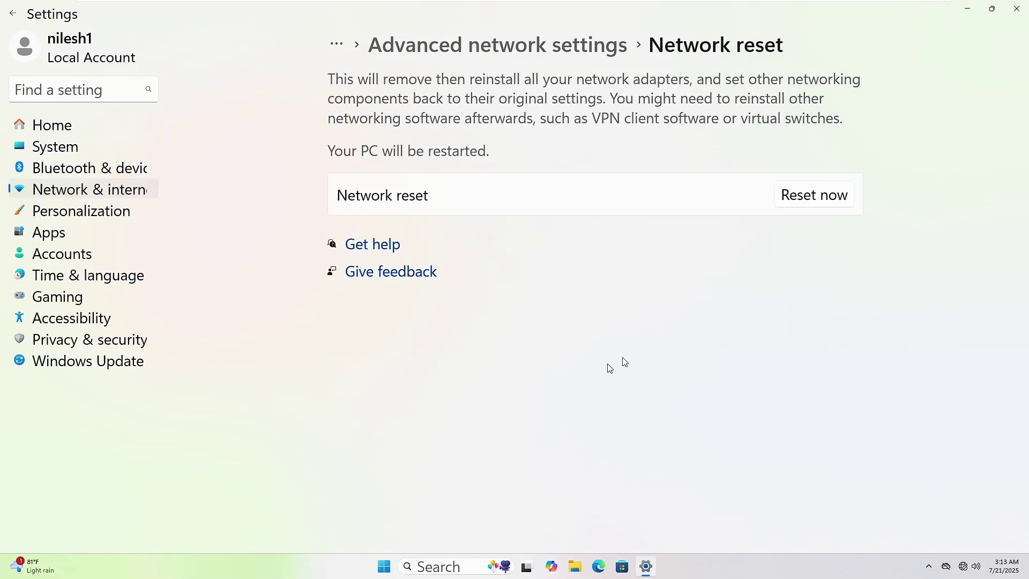
Open the Start menu and view the power options without choosing one
{"action": "left_click", "coordinate": [384, 569]}
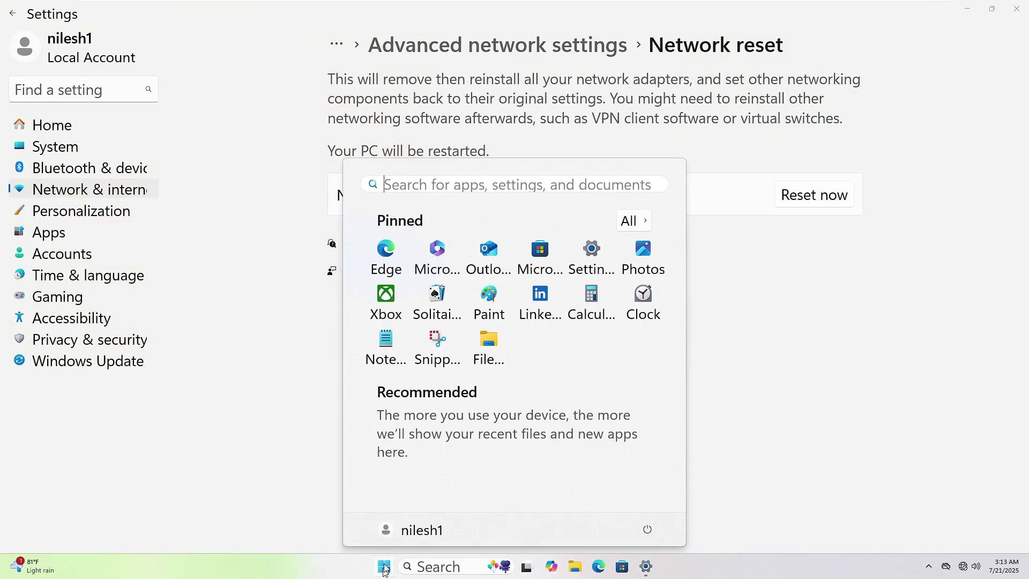
{"action": "left_click", "coordinate": [644, 529]}
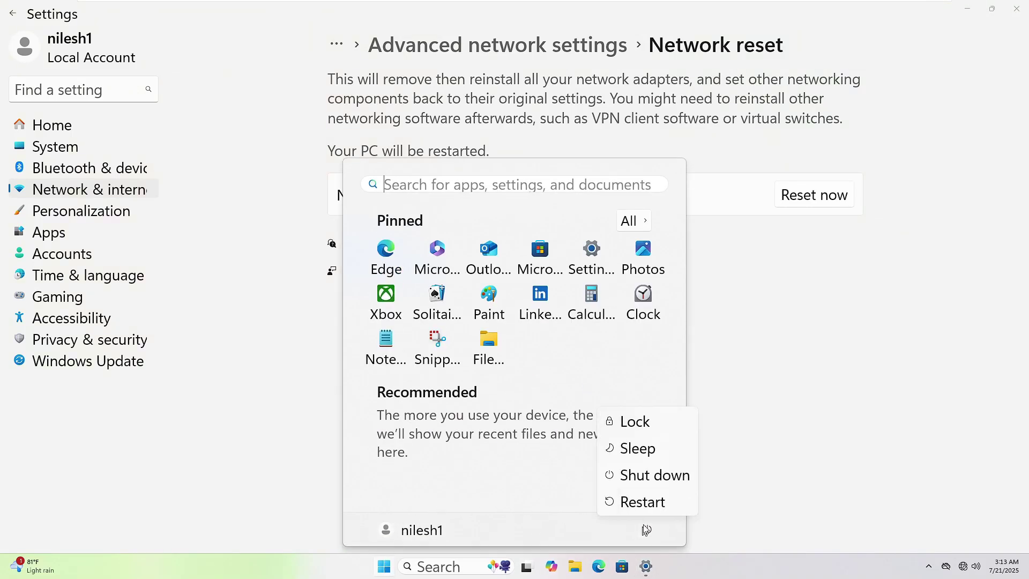
{"action": "left_click", "coordinate": [656, 509]}
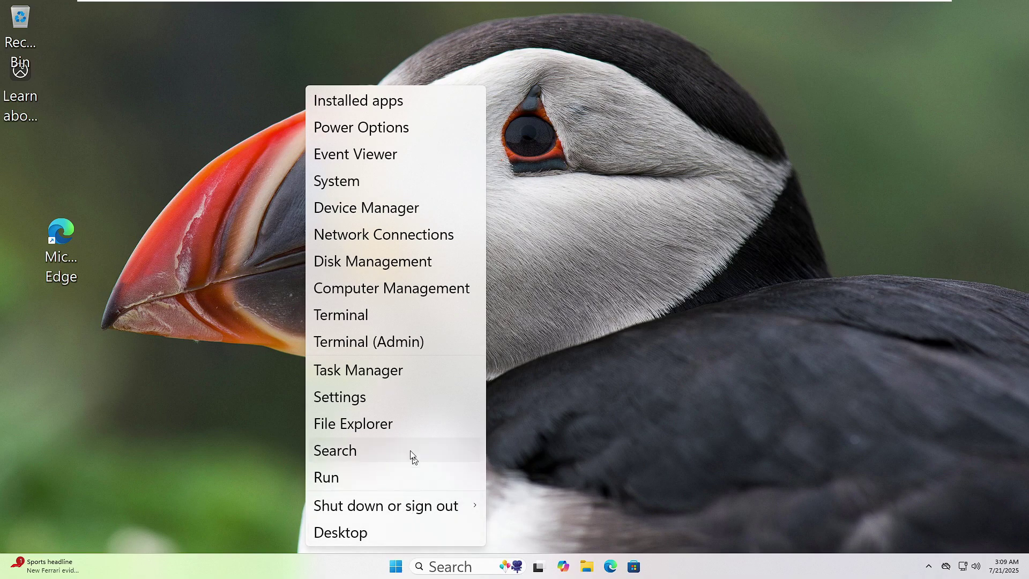
Open Settings > Apps > Installed apps, scroll the list and view Microsoft Clipchamp's options
{"action": "left_click", "coordinate": [391, 395]}
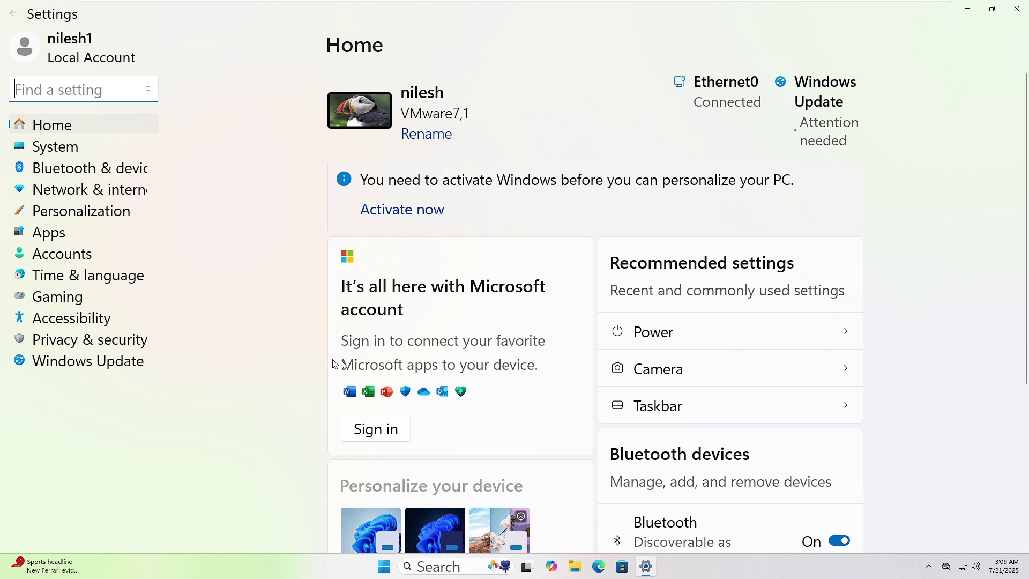
{"action": "left_click", "coordinate": [58, 238]}
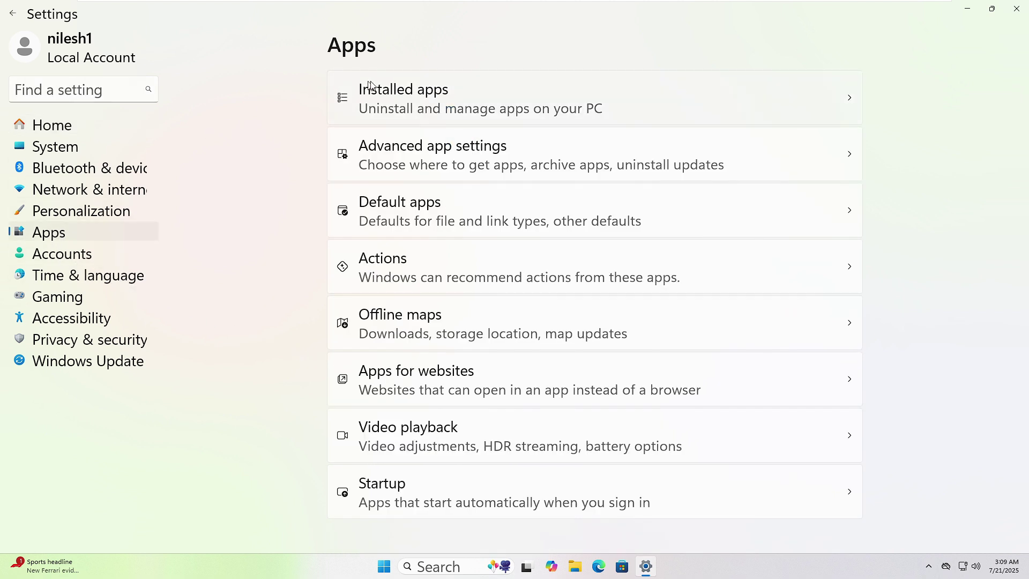
{"action": "left_click", "coordinate": [504, 93]}
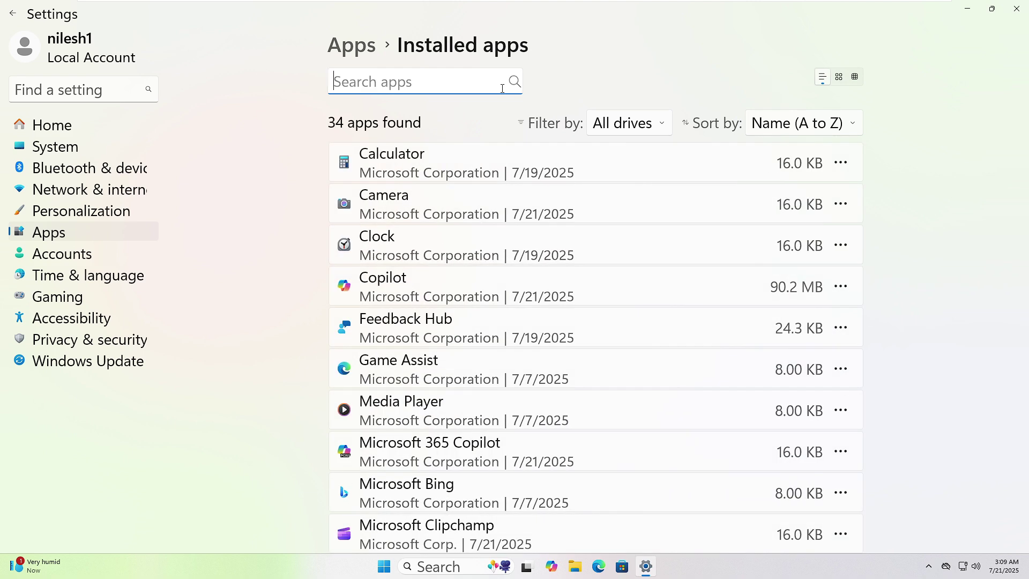
{"action": "scroll", "coordinate": [845, 253], "scroll_direction": "down", "scroll_amount": 5}
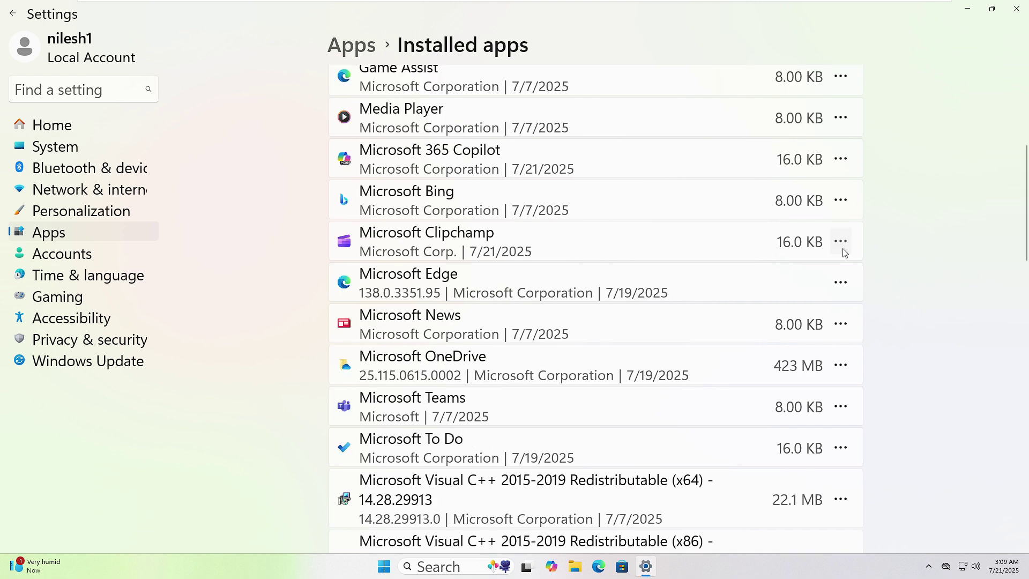
{"action": "left_click", "coordinate": [840, 241]}
Go to Windows Update > Update history and open Uninstall updates to list removable updates
{"action": "left_click", "coordinate": [117, 364]}
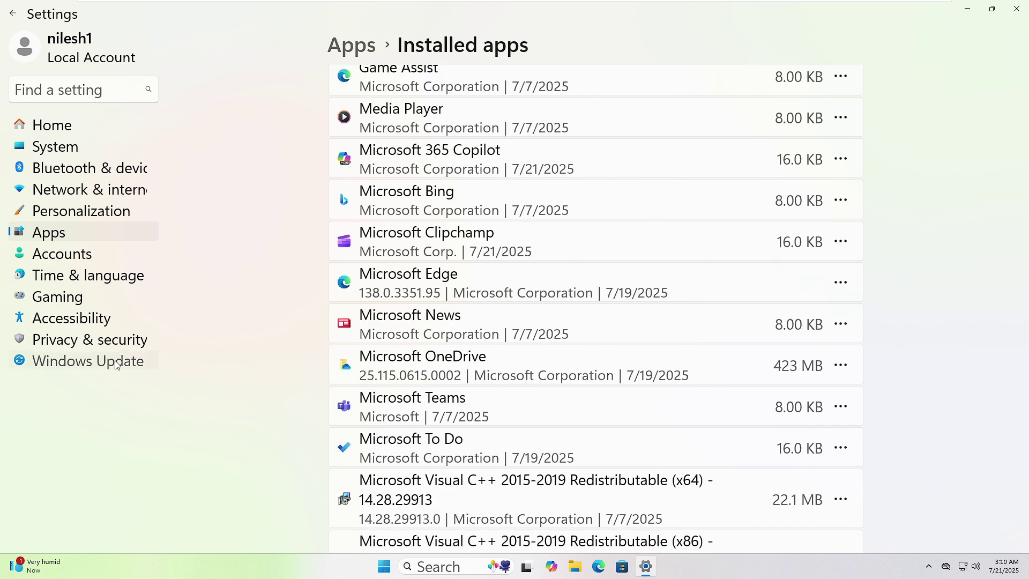
{"action": "left_click", "coordinate": [117, 364]}
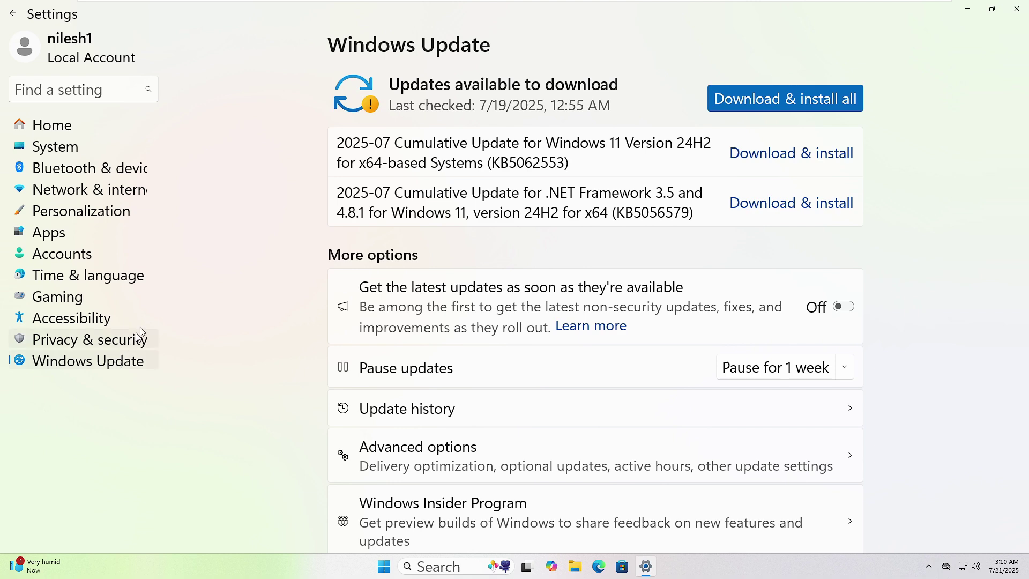
{"action": "scroll", "coordinate": [482, 347], "scroll_direction": "down", "scroll_amount": 3}
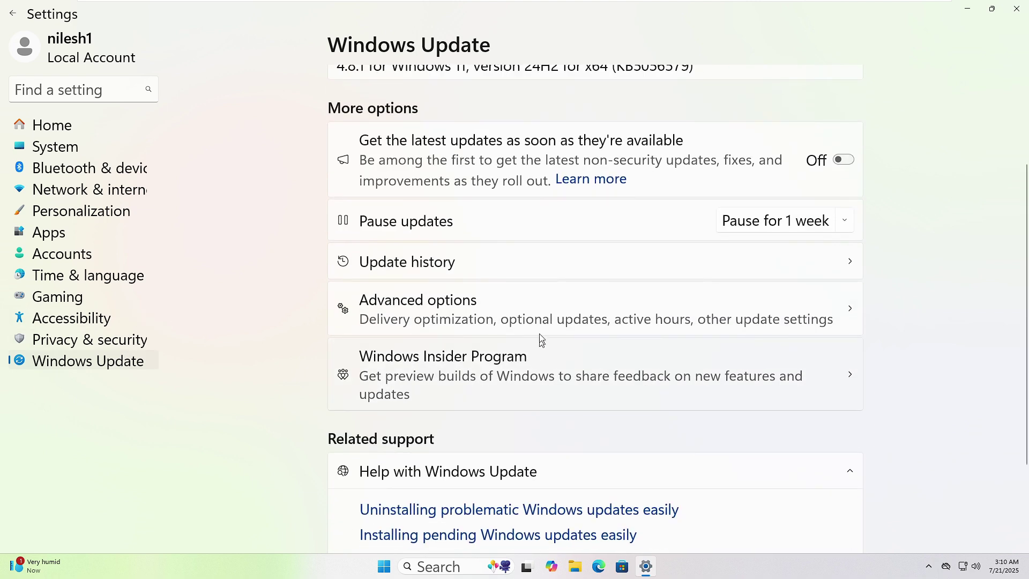
{"action": "left_click", "coordinate": [524, 269]}
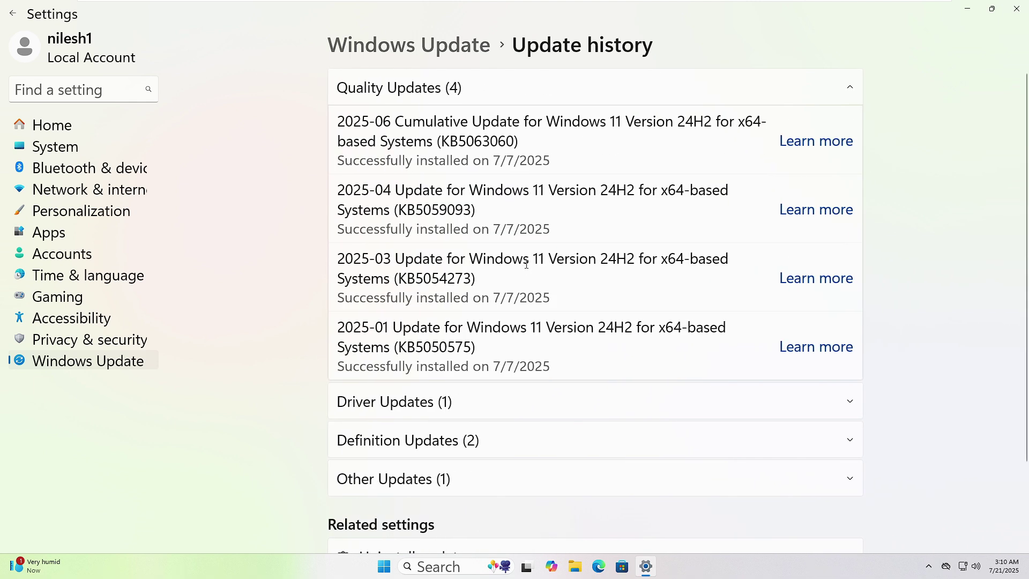
{"action": "scroll", "coordinate": [510, 454], "scroll_direction": "down", "scroll_amount": 2}
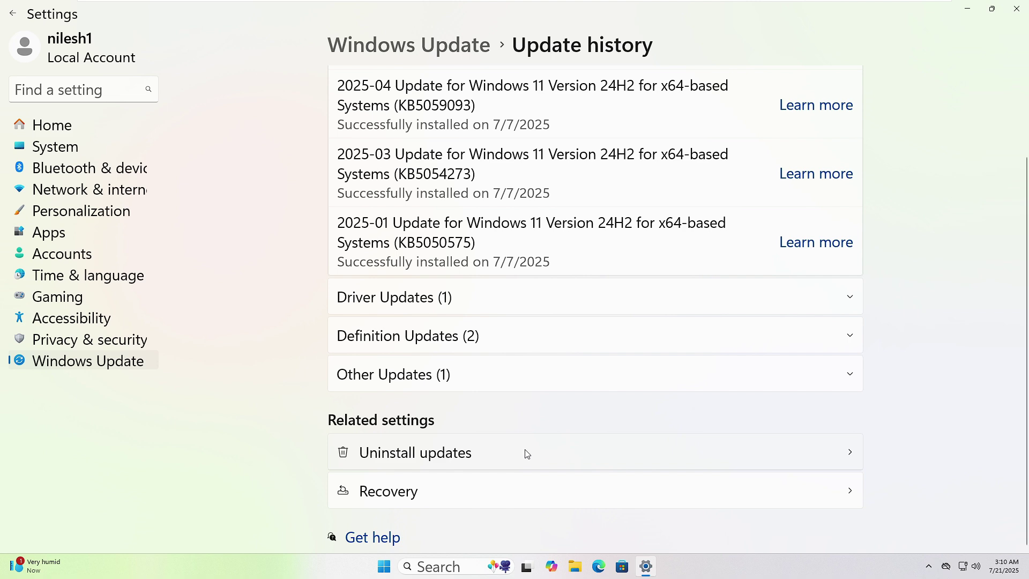
{"action": "left_click", "coordinate": [524, 453]}
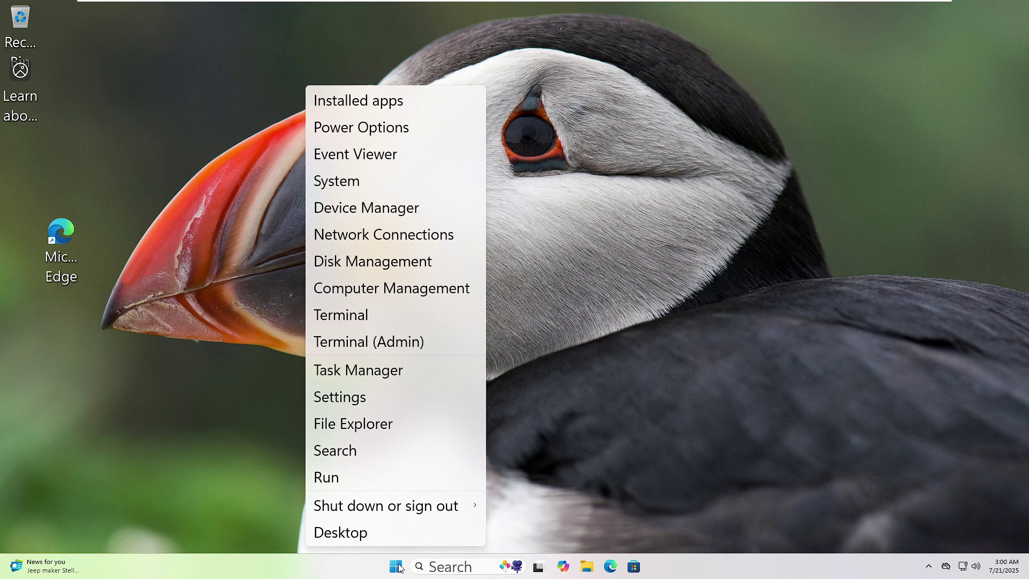
Navigate Settings to System > Troubleshoot > Other troubleshooters to run the Audio troubleshooter
{"action": "left_click", "coordinate": [389, 401]}
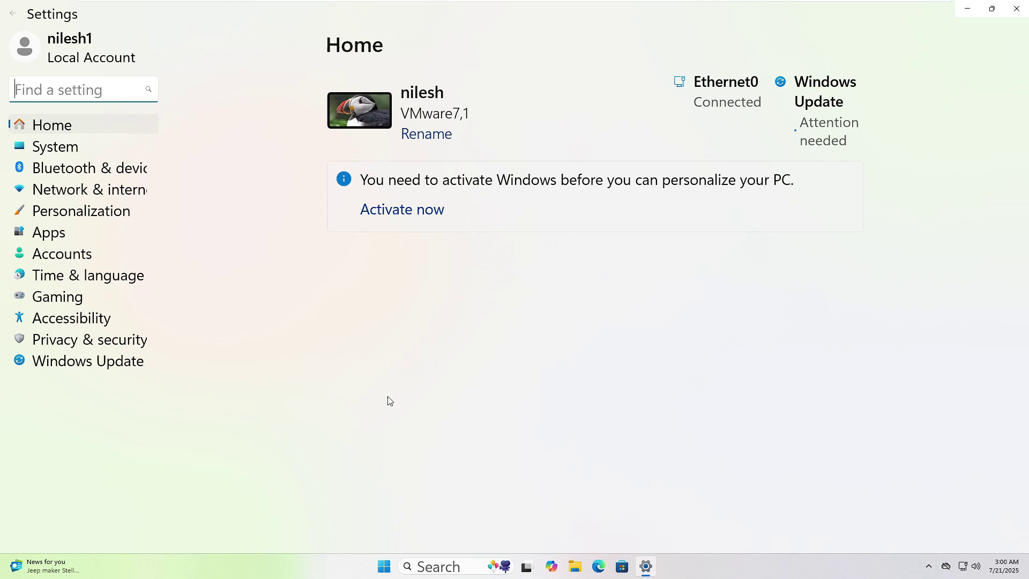
{"action": "left_click", "coordinate": [71, 150]}
{"action": "scroll", "coordinate": [581, 304], "scroll_direction": "down", "scroll_amount": 10}
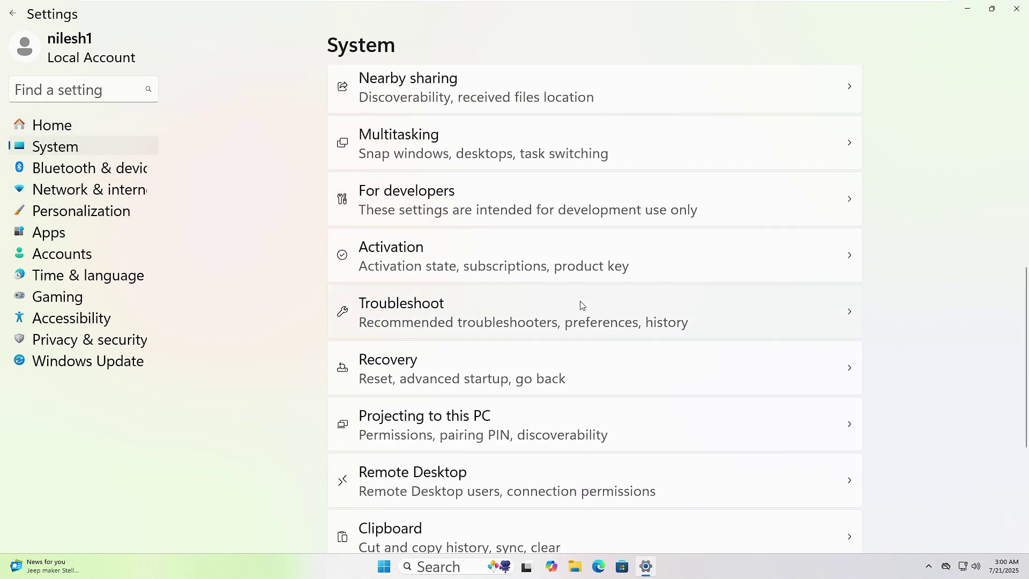
{"action": "left_click", "coordinate": [454, 308]}
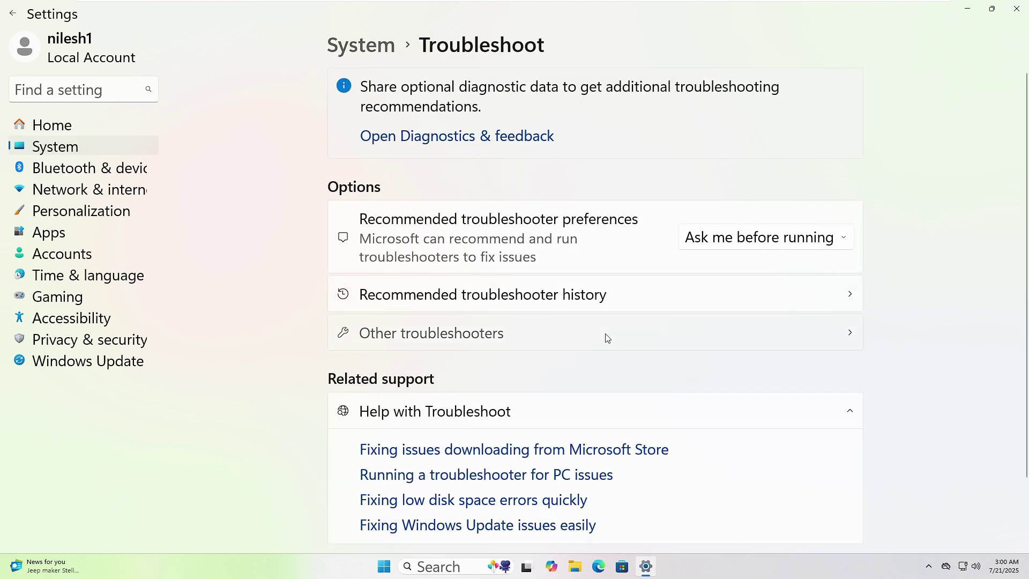
{"action": "left_click", "coordinate": [607, 337]}
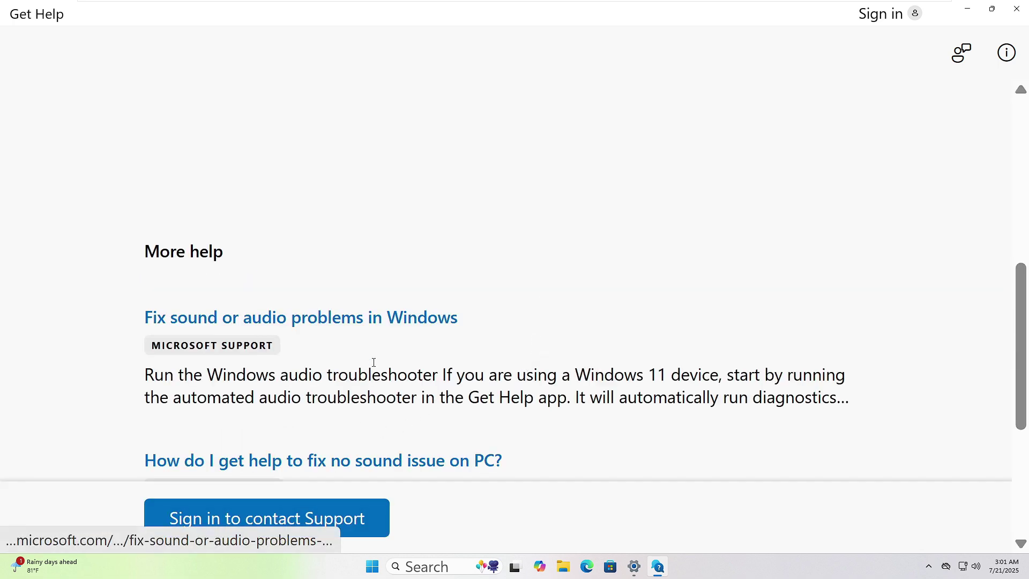
Approve the automated audio diagnostics in Get Help, then search Start for cmd
{"action": "scroll", "coordinate": [373, 362], "scroll_direction": "up", "scroll_amount": 2}
{"action": "scroll", "coordinate": [372, 361], "scroll_direction": "down", "scroll_amount": 6}
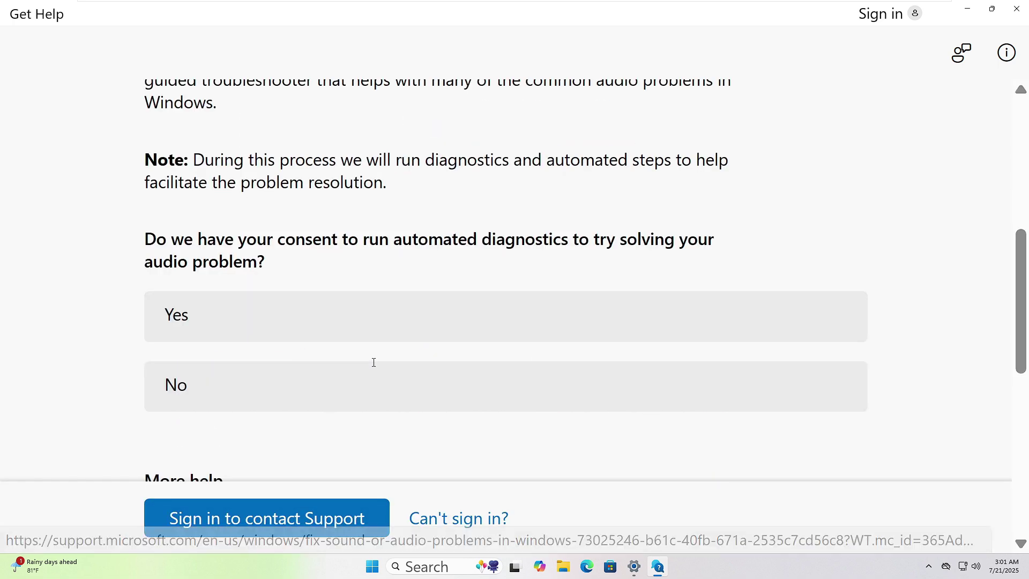
{"action": "scroll", "coordinate": [378, 332], "scroll_direction": "up", "scroll_amount": 2}
{"action": "scroll", "coordinate": [378, 329], "scroll_direction": "down", "scroll_amount": 2}
{"action": "left_click", "coordinate": [377, 329]}
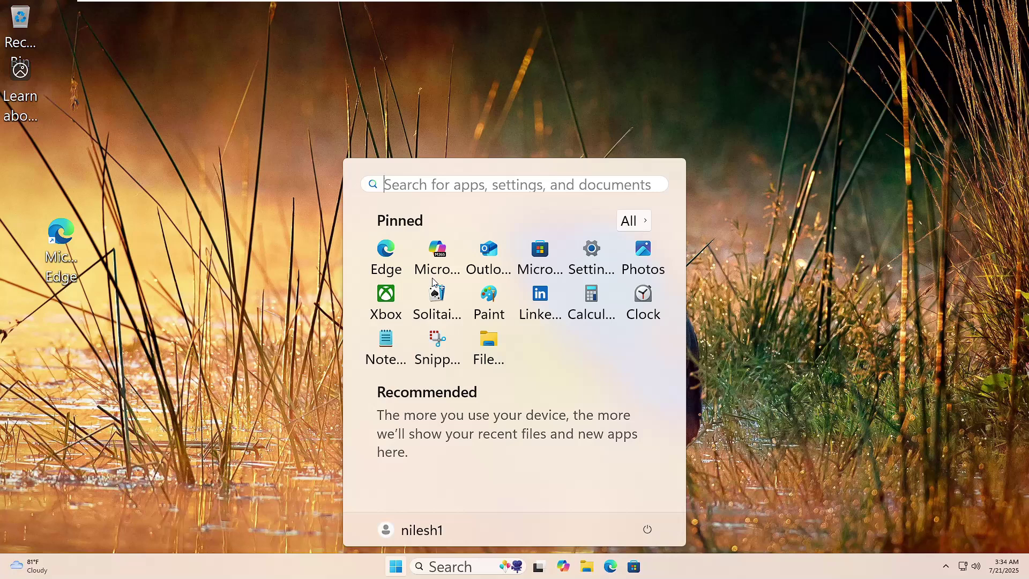
{"action": "type", "text": "cmd"}
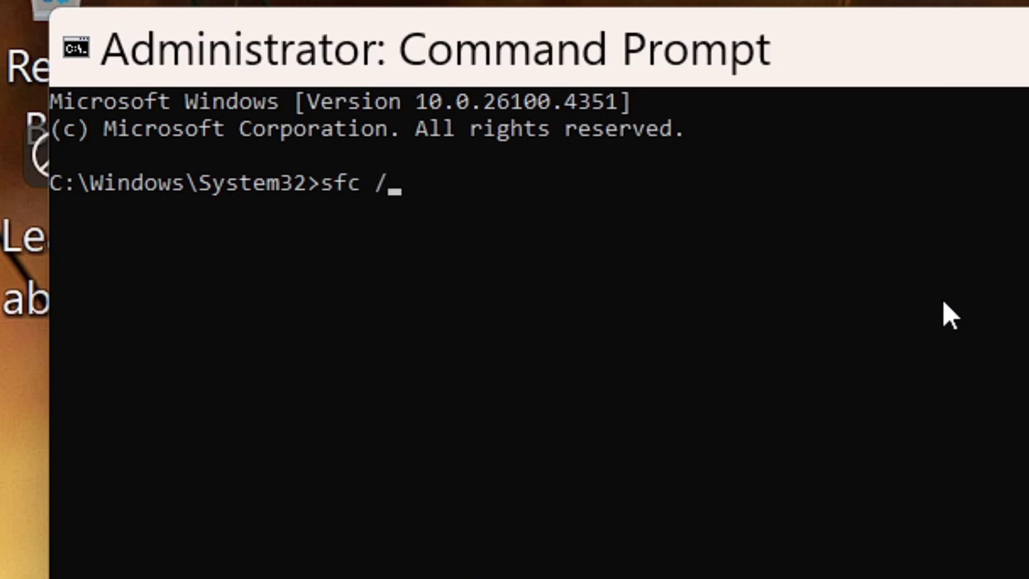
Run sfc /scannow in the administrator Command Prompt
{"action": "type", "text": "/scann"}
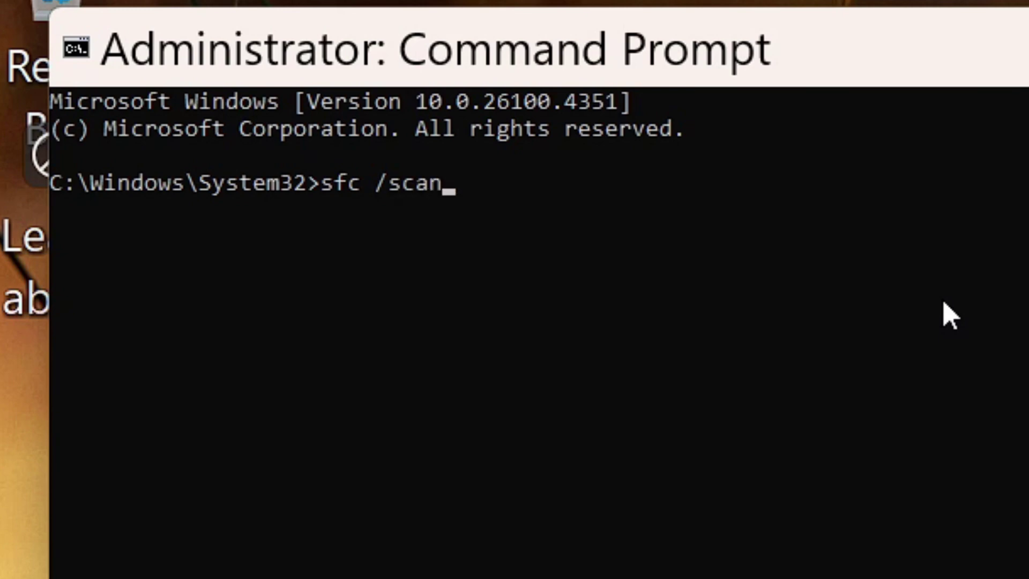
{"action": "type", "text": "ow"}
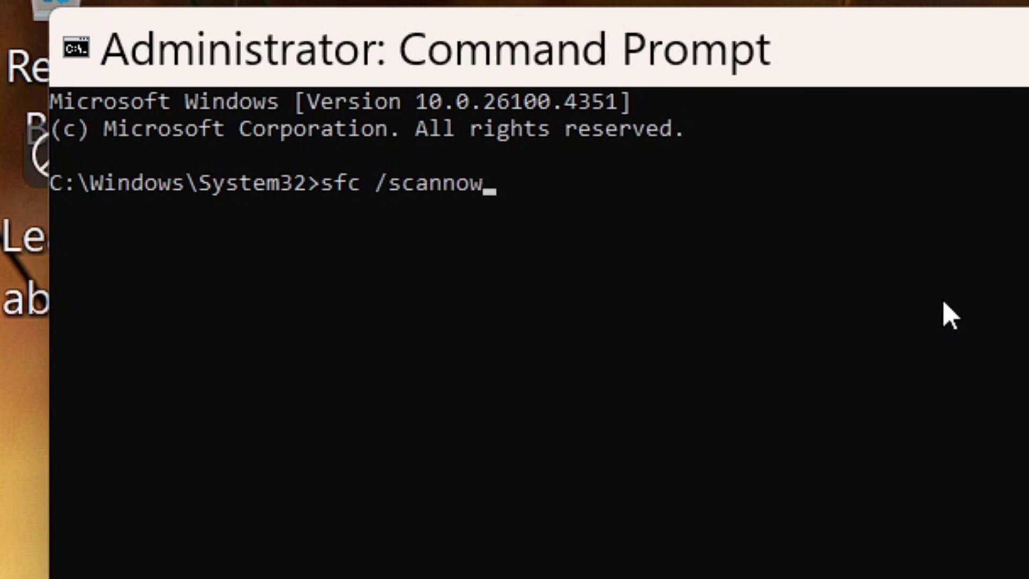
{"action": "key", "text": "Return"}
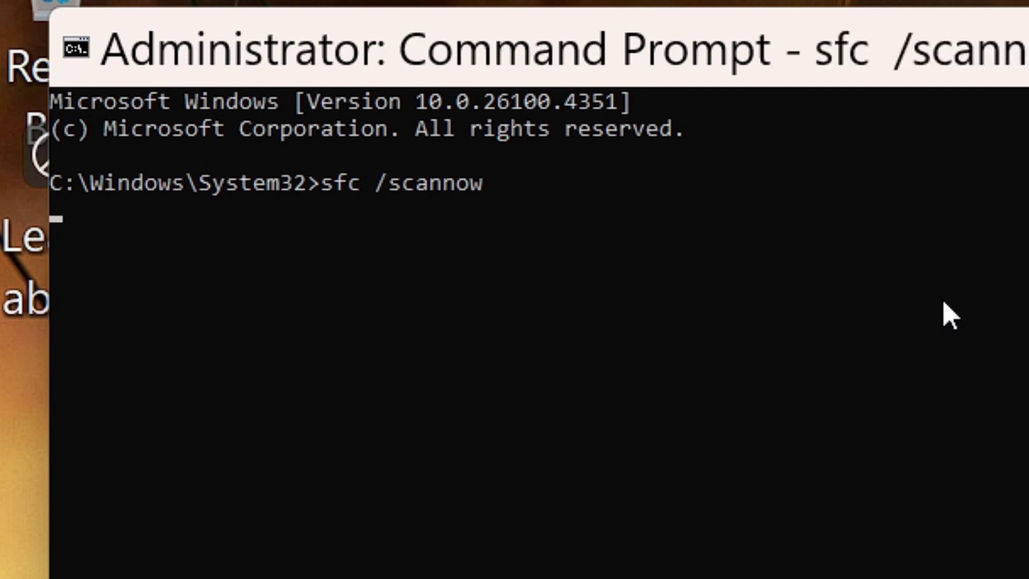